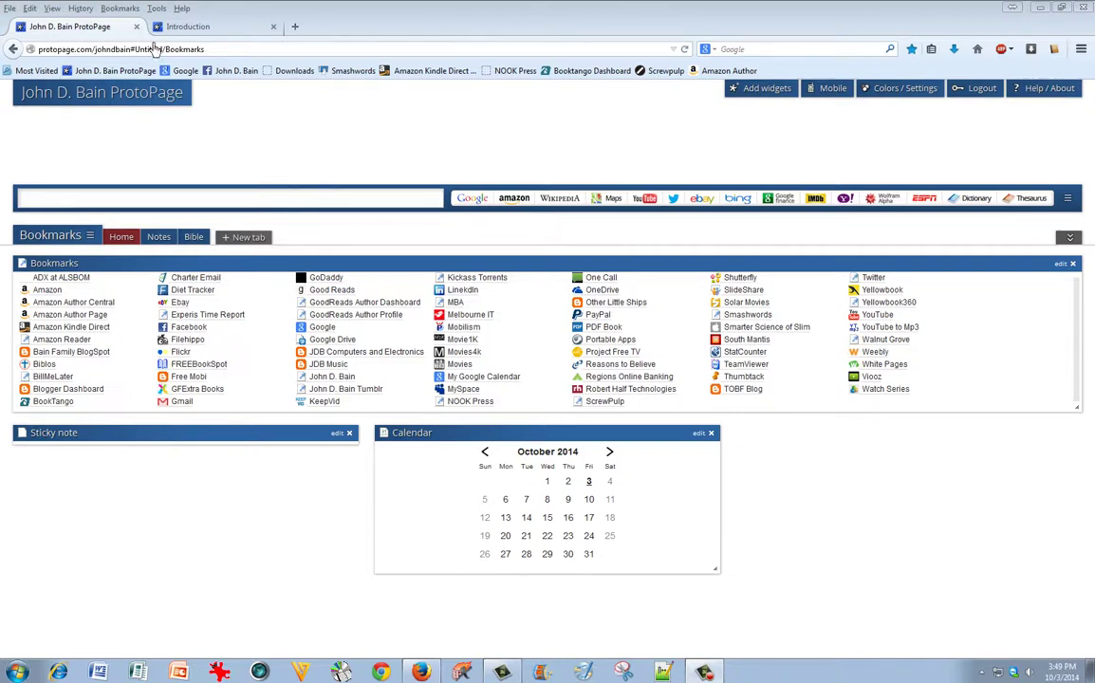
Step: Review the browser's saved bookmarks and Protopage's Introduction page, dismissing the color scheme notice and closing that page
left_click(122, 9)
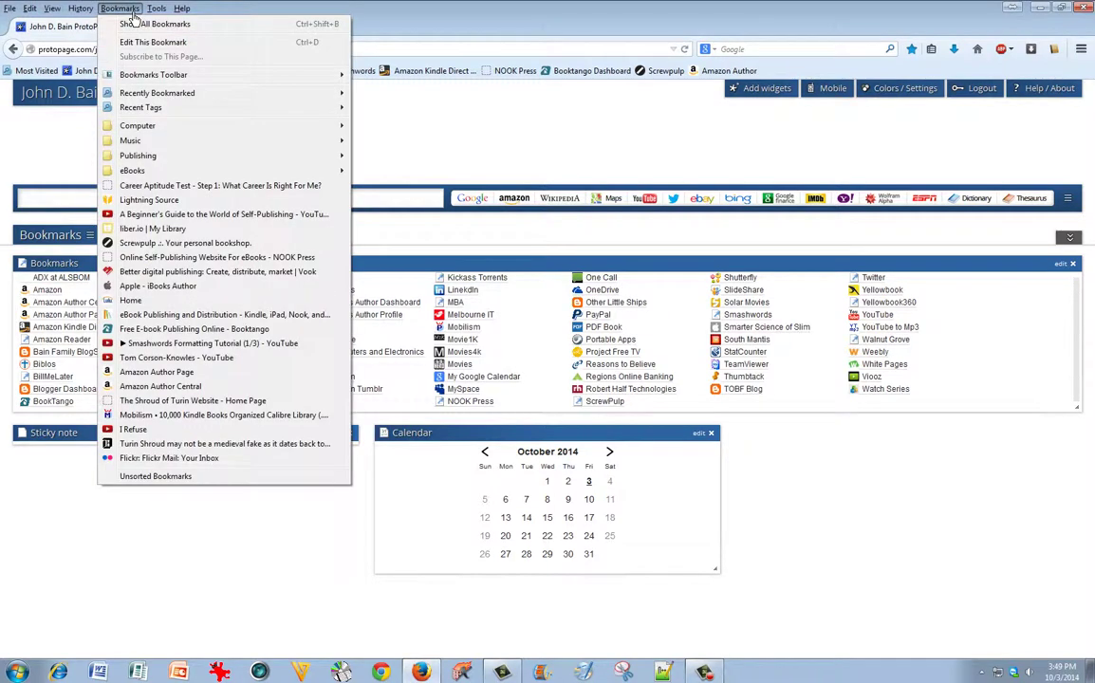
left_click(443, 140)
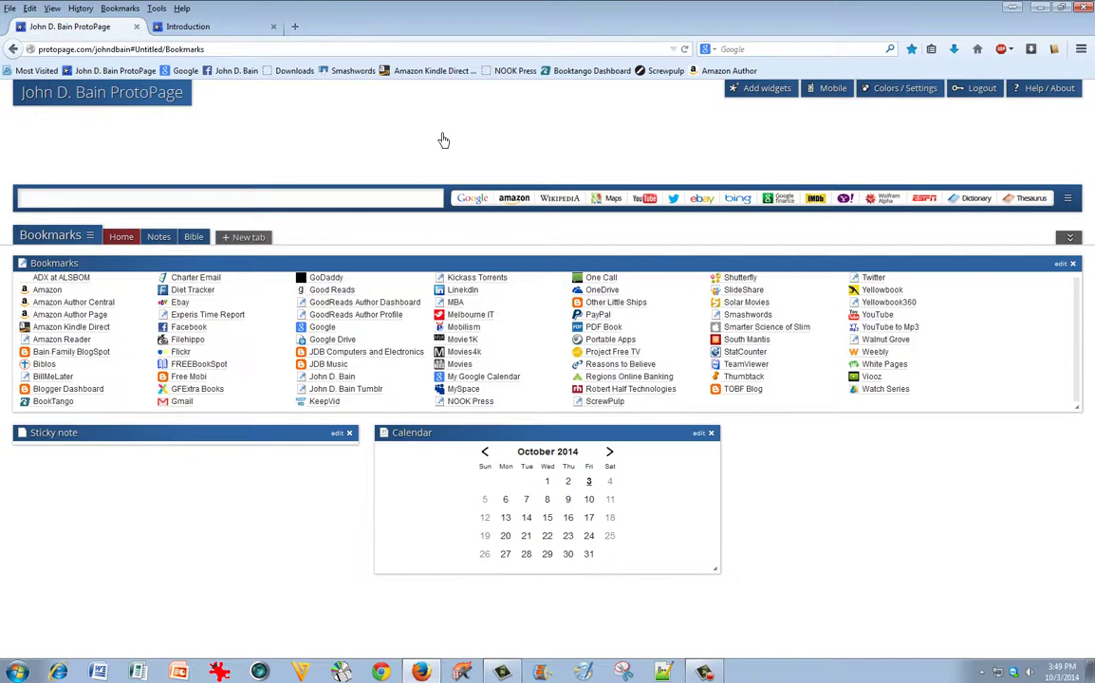
left_click(237, 35)
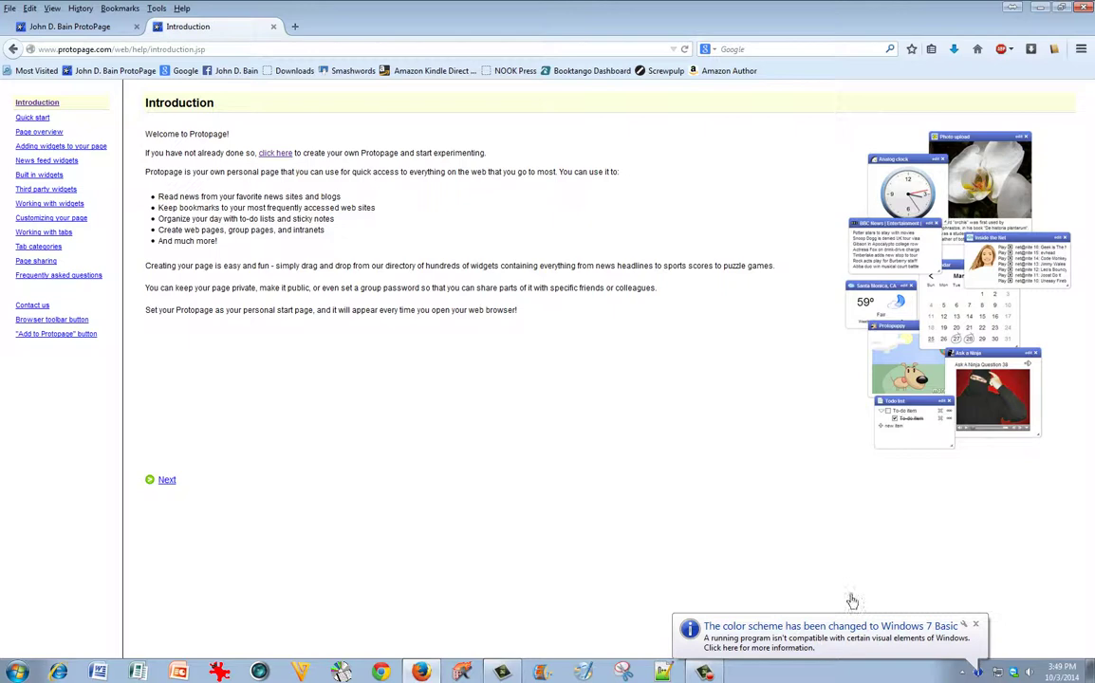
left_click(974, 624)
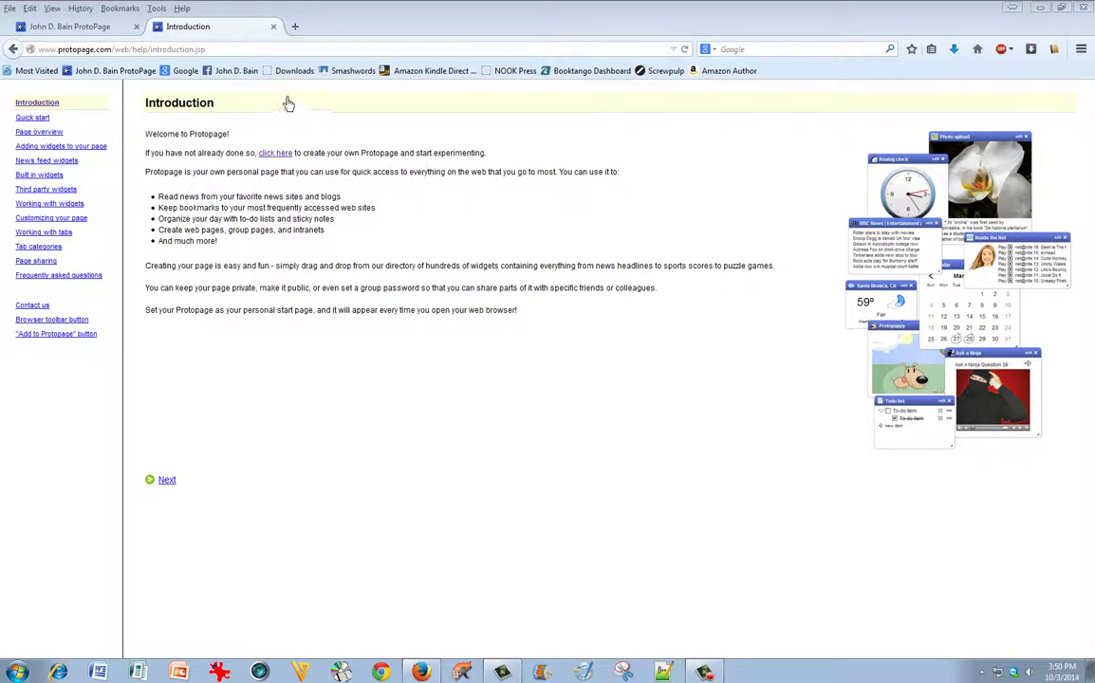
left_click(273, 27)
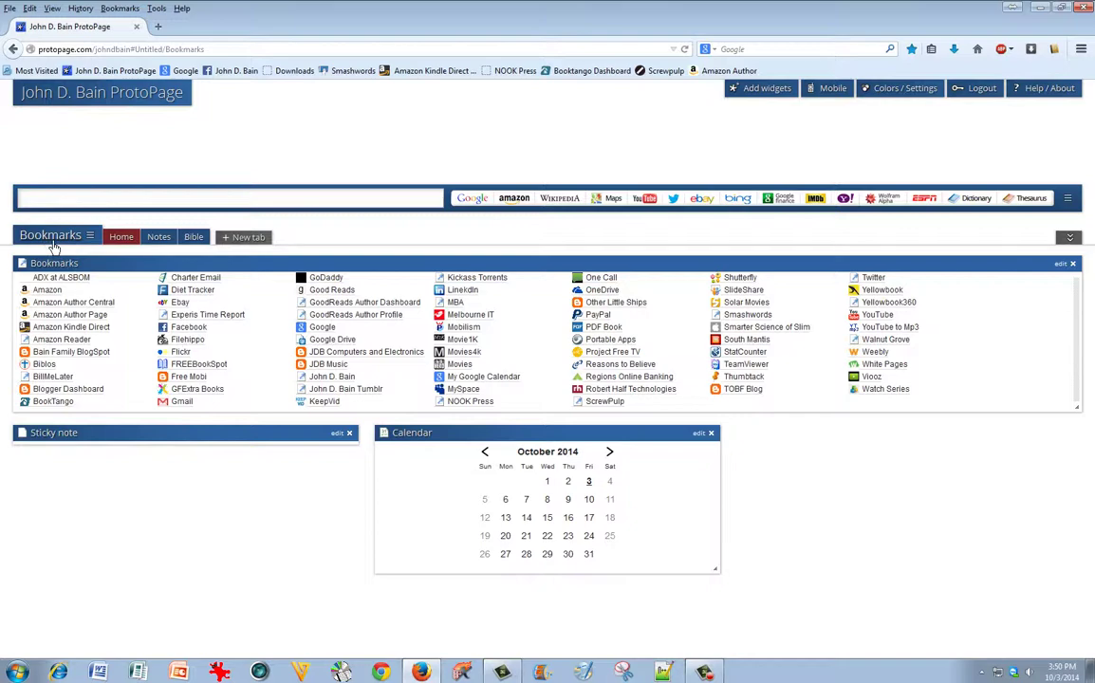
Step: Look over the Home page's news and comic widgets, and return to the Bookmarks page to check its sticky note
left_click(121, 238)
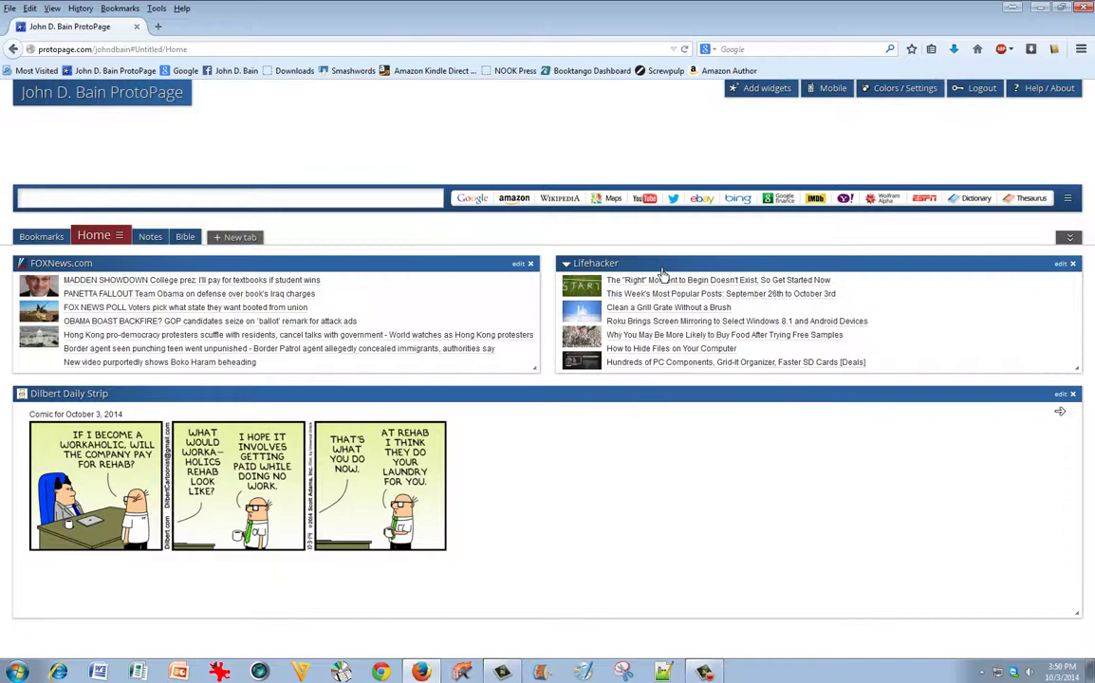
left_click(42, 237)
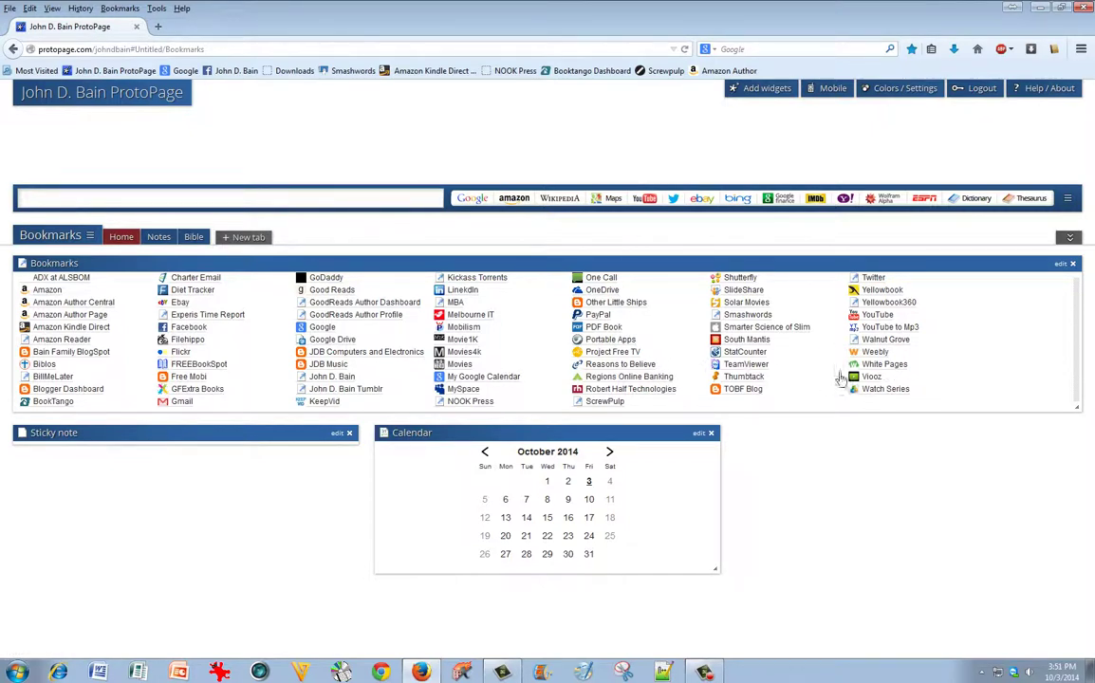
left_click(141, 436)
left_click(140, 436)
Step: Open the Google bookmark from the Bookmarks widget and end on the Google page after revisiting the start page
left_click(323, 328)
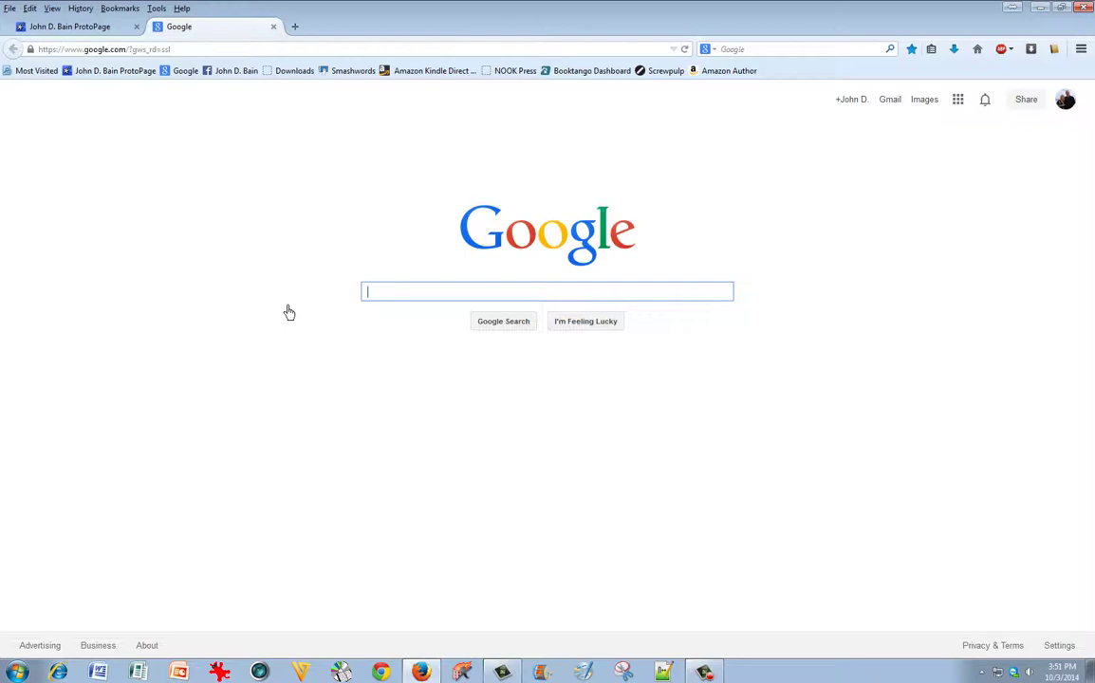
left_click(59, 33)
left_click(181, 30)
left_click(112, 32)
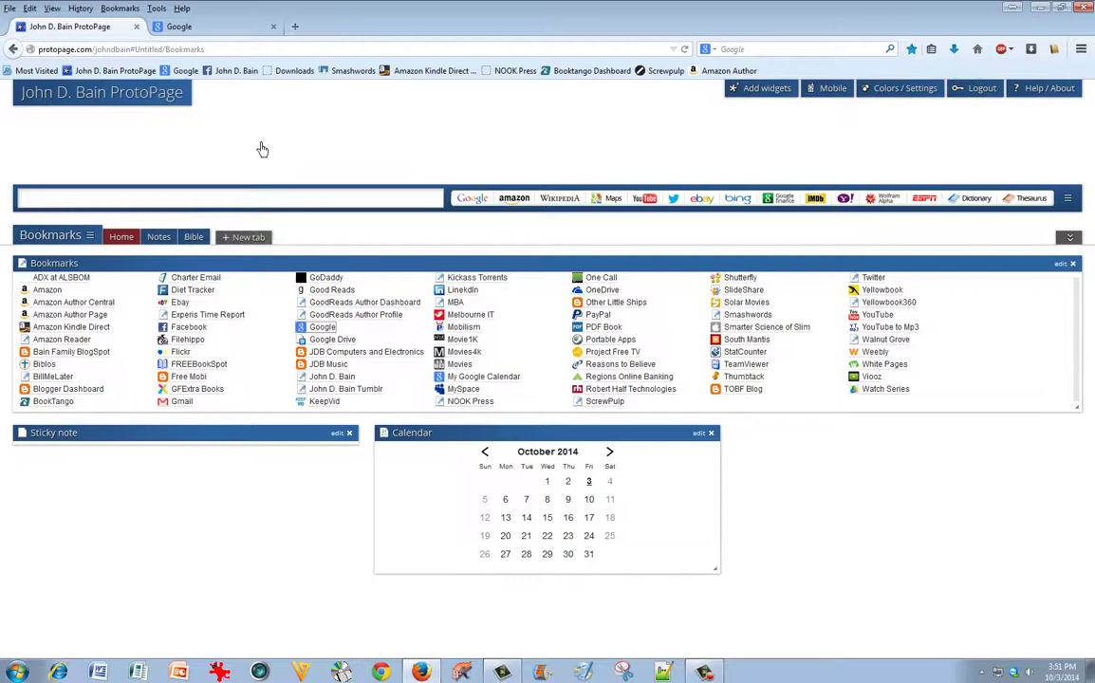
left_click(262, 32)
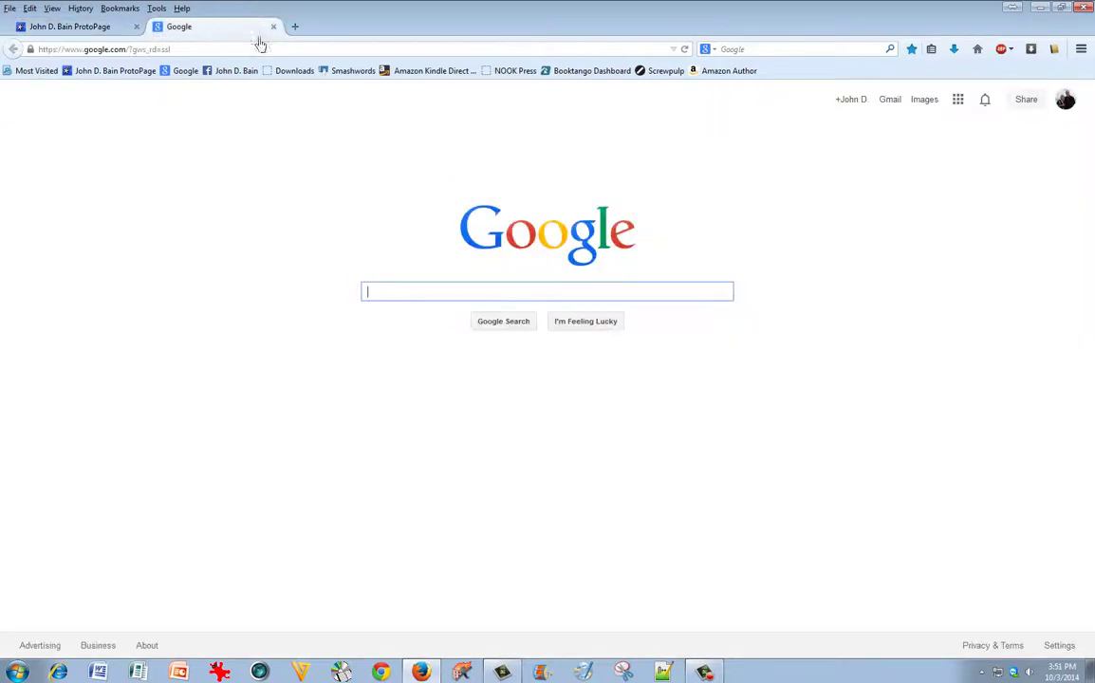
left_click(251, 54)
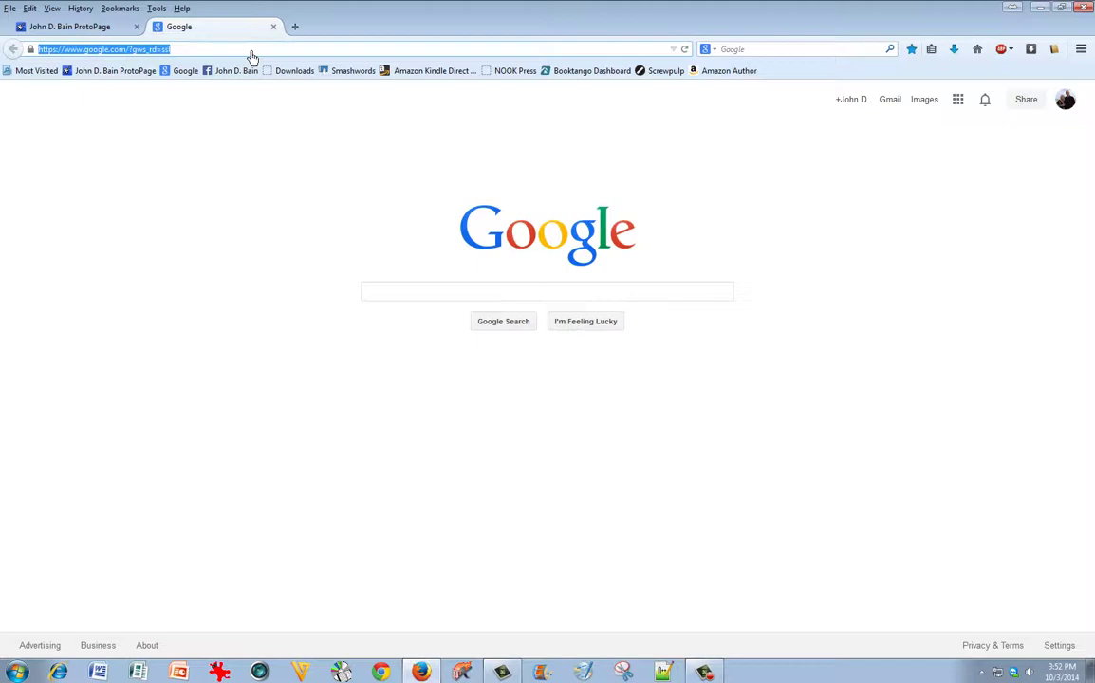
type("http")
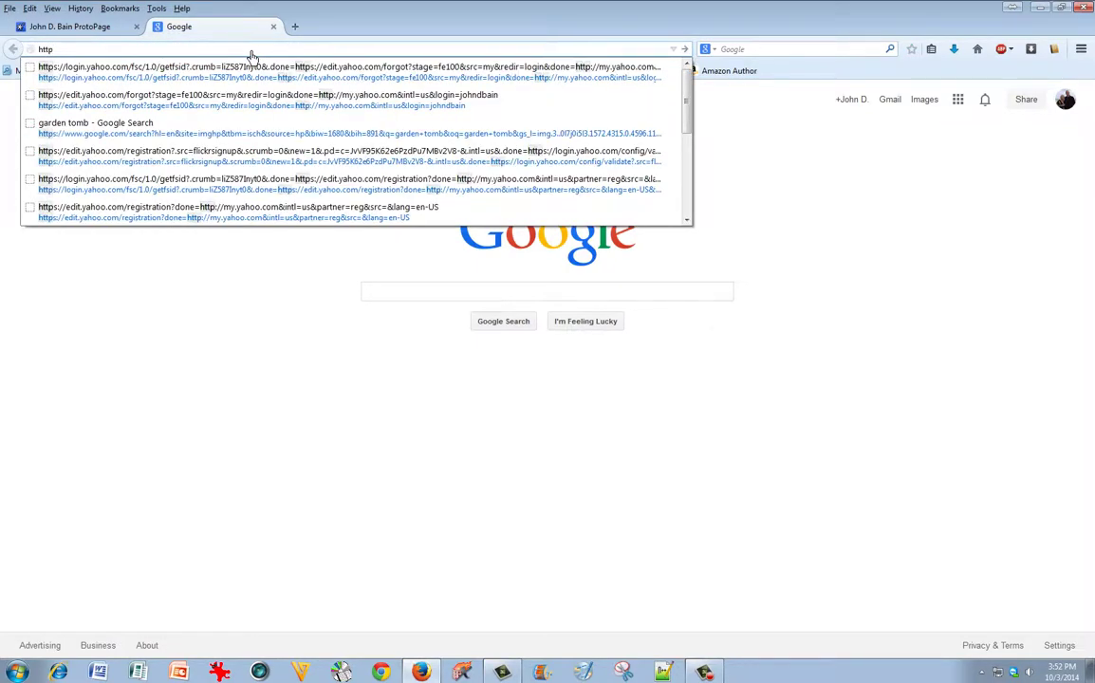
type("://")
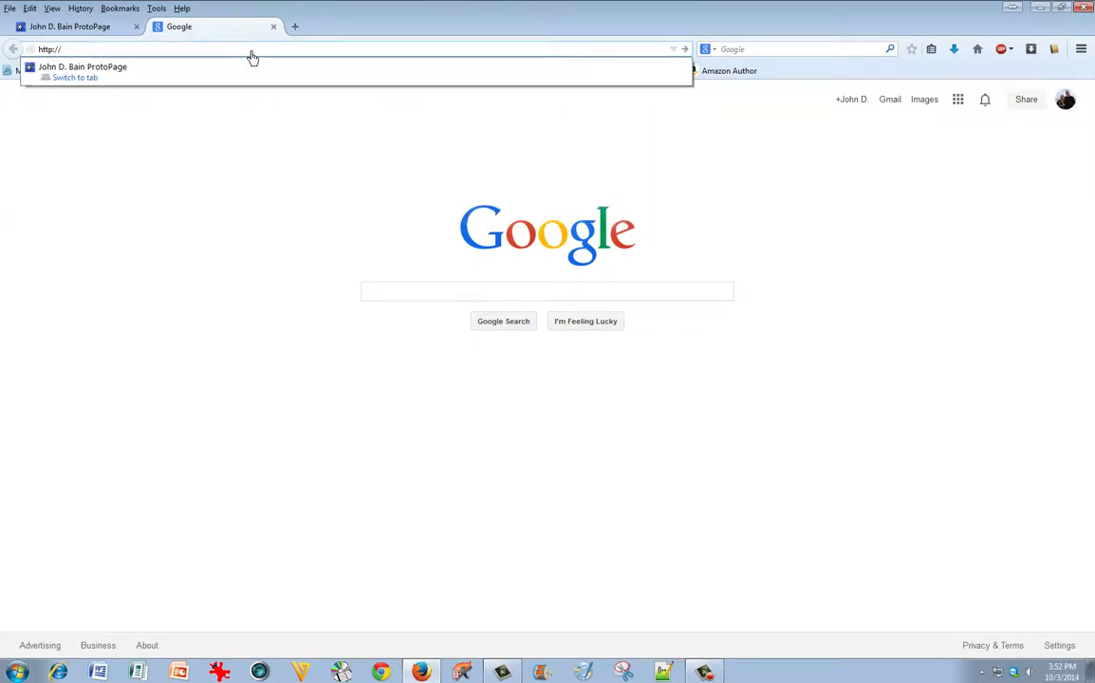
type("www.johndbain")
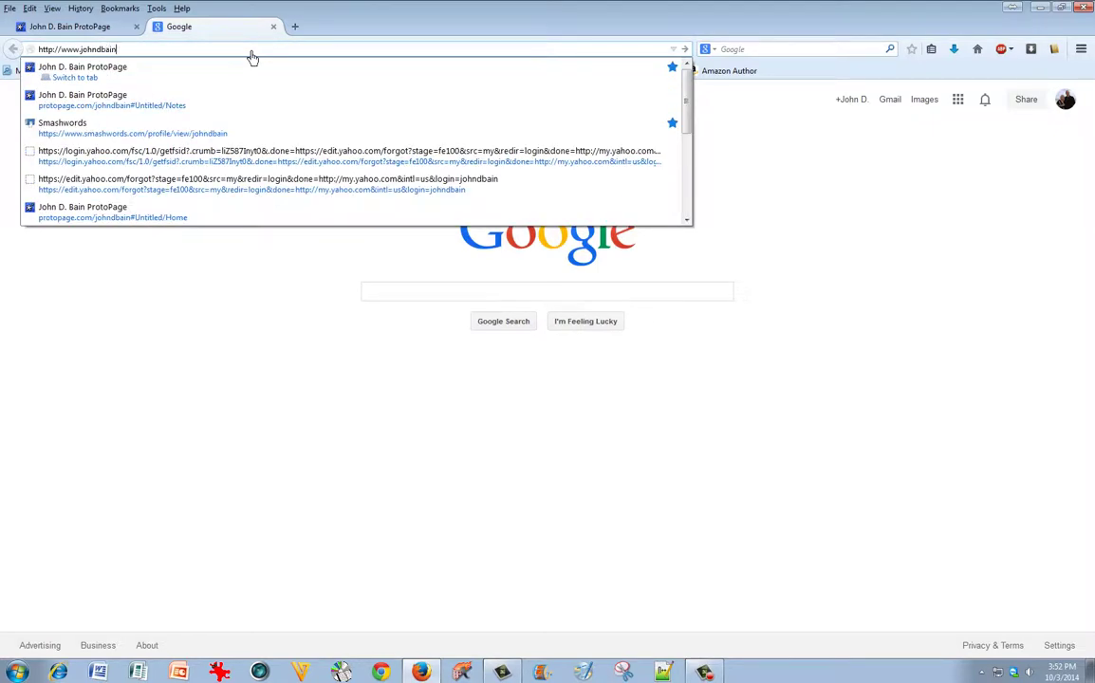
type(".com")
key("Return")
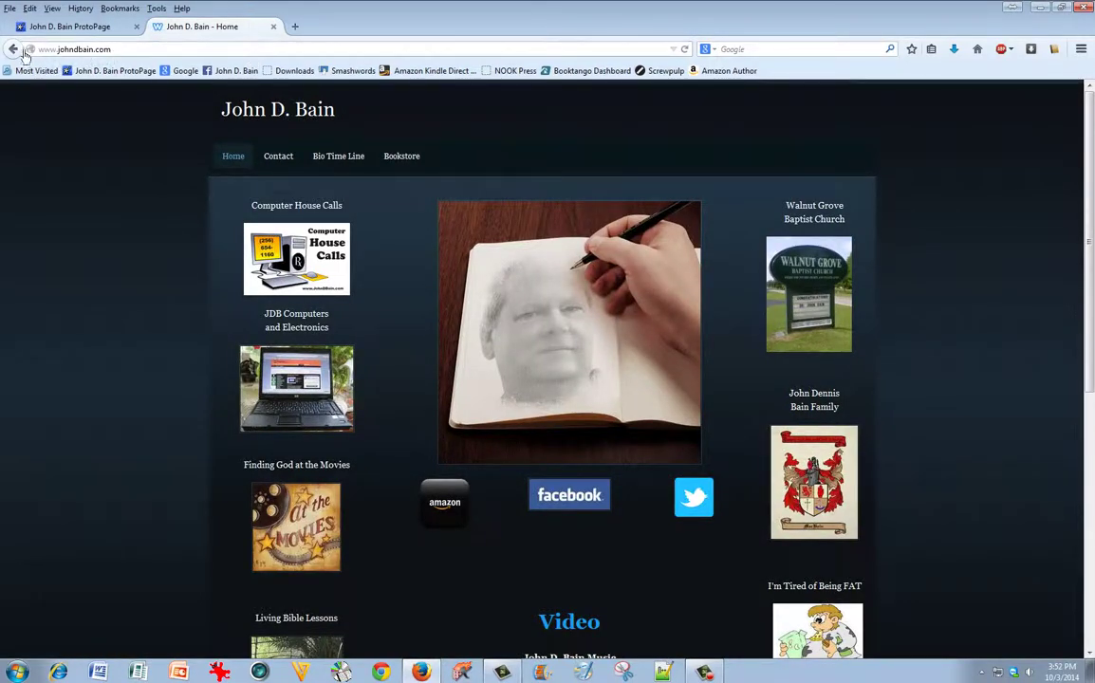
Step: Copy the full web address of the page owner's personal website
left_click(155, 52)
key("ctrl+c")
left_click(37, 9)
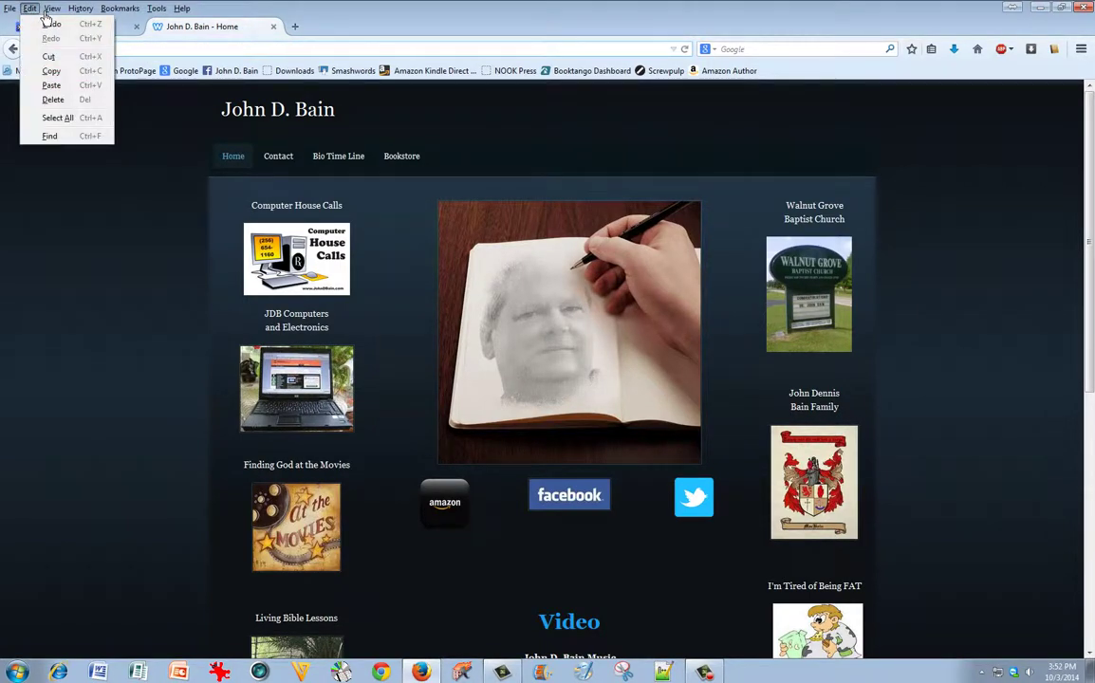
left_click(49, 72)
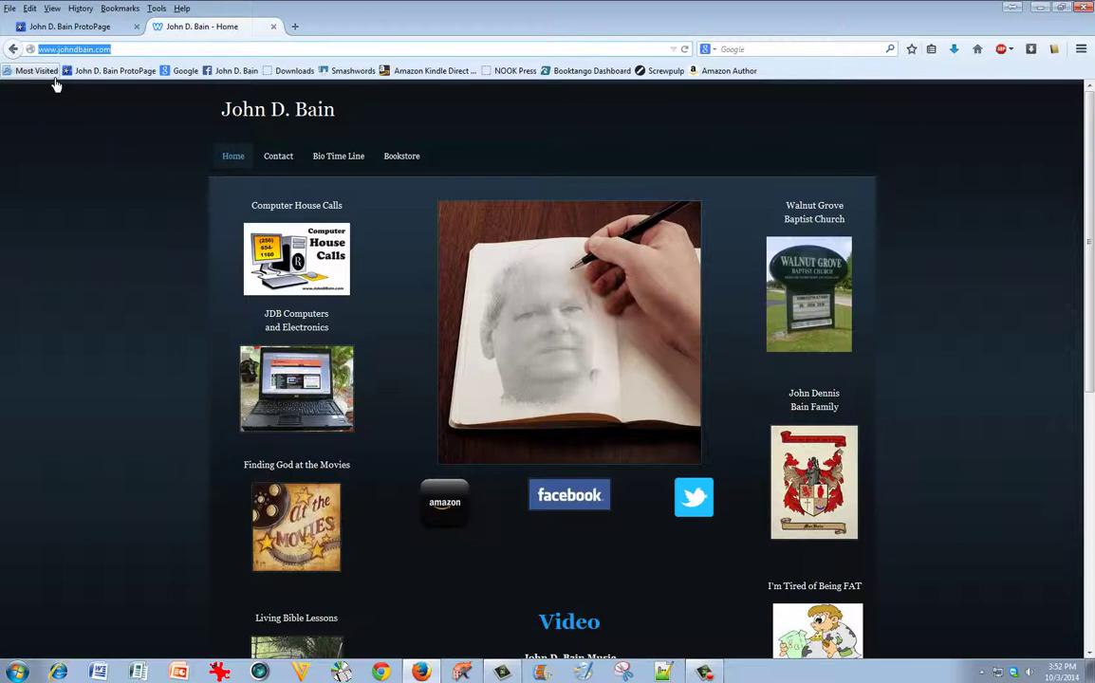
Step: Edit the Bookmarks widget on the start page and label the first empty row with the owner's full name plus "website"
left_click(78, 28)
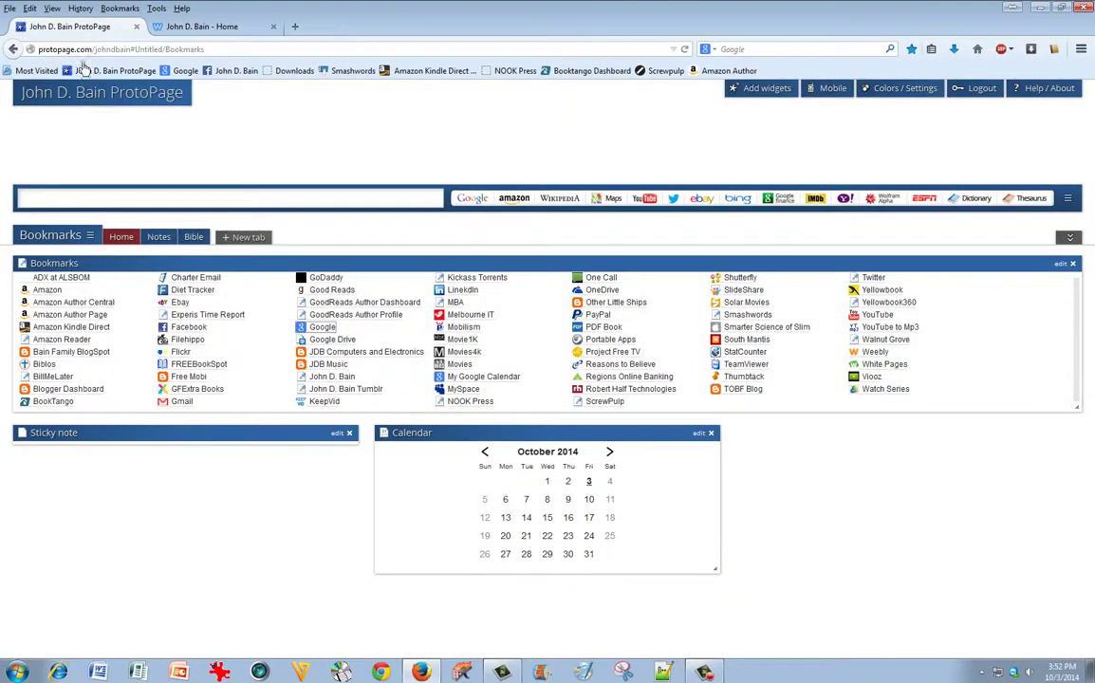
left_click(1064, 265)
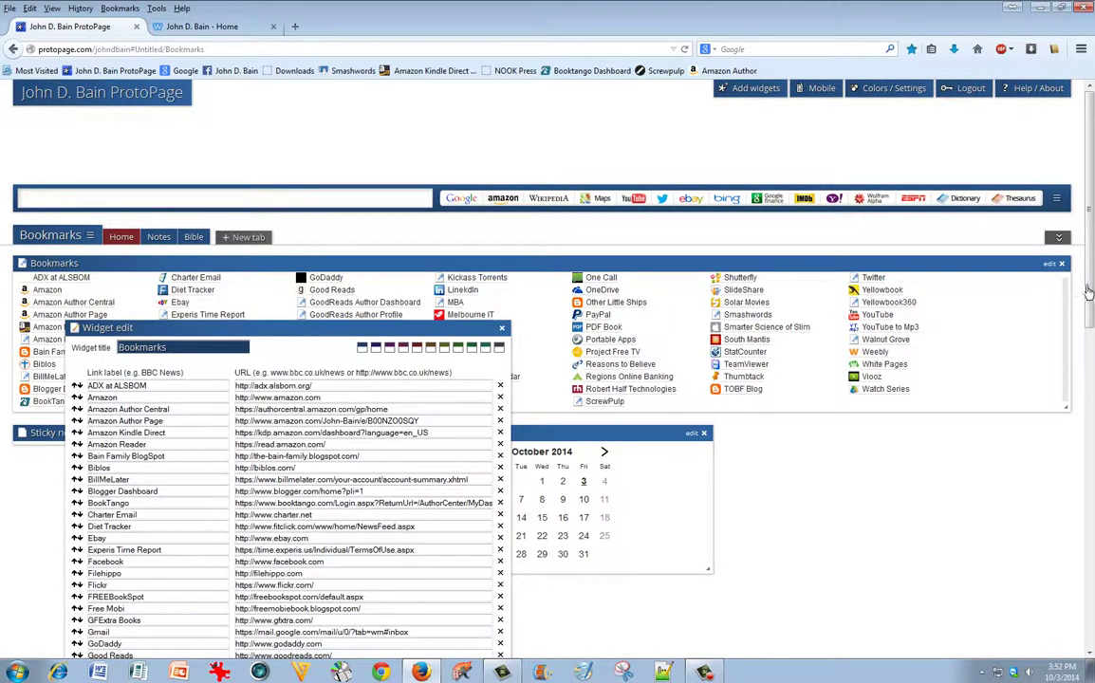
left_click_drag(1091, 285, 1075, 585)
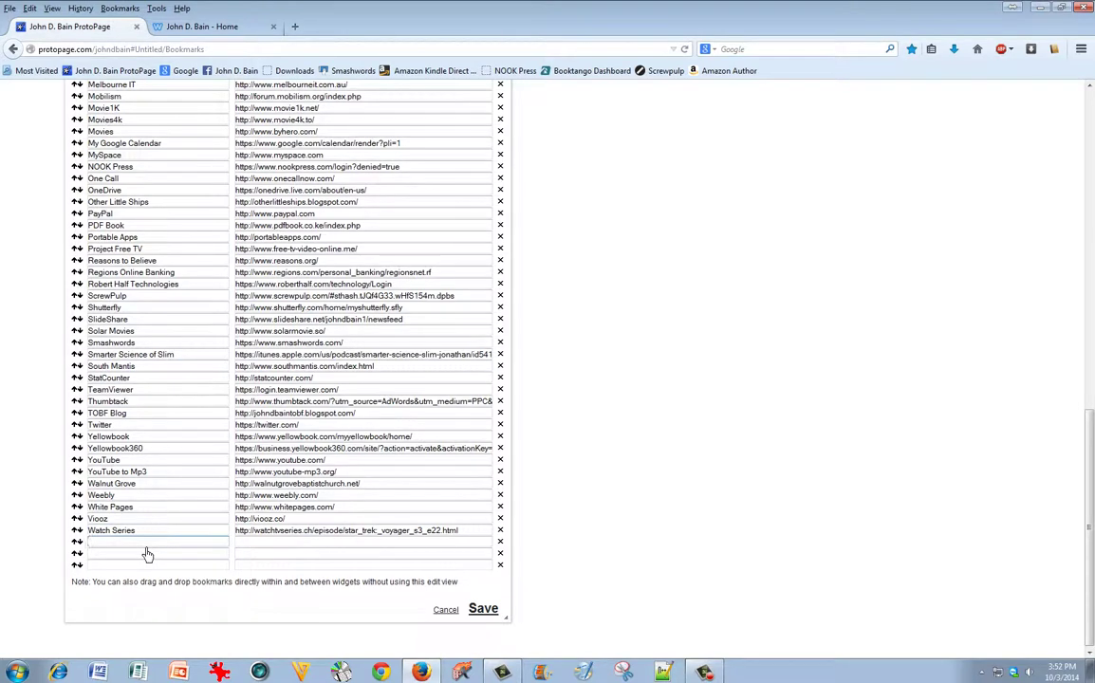
type("John D. Bain website")
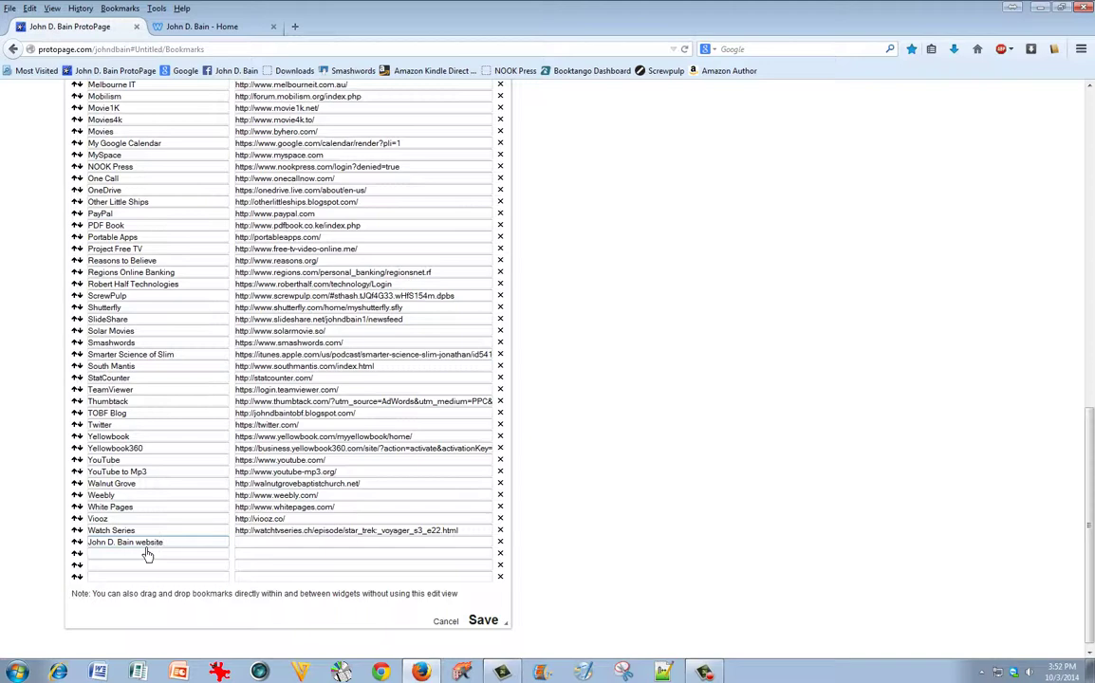
Step: Paste the copied website address as the new bookmark's URL, move its row down one place and save the widget
left_click(318, 544)
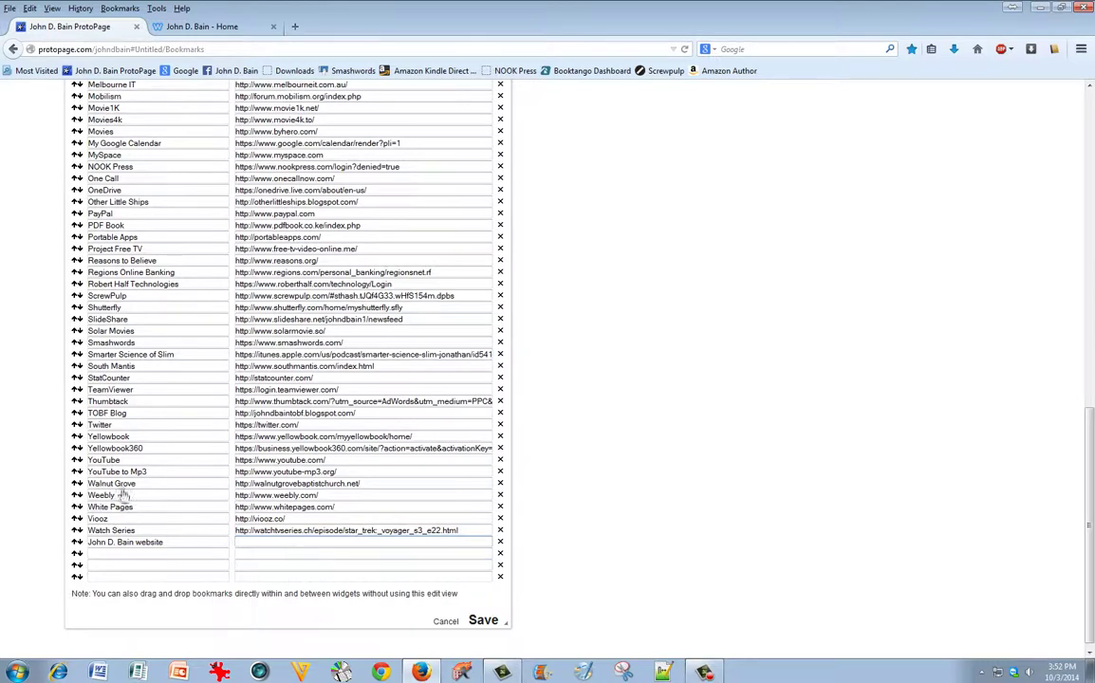
left_click(29, 9)
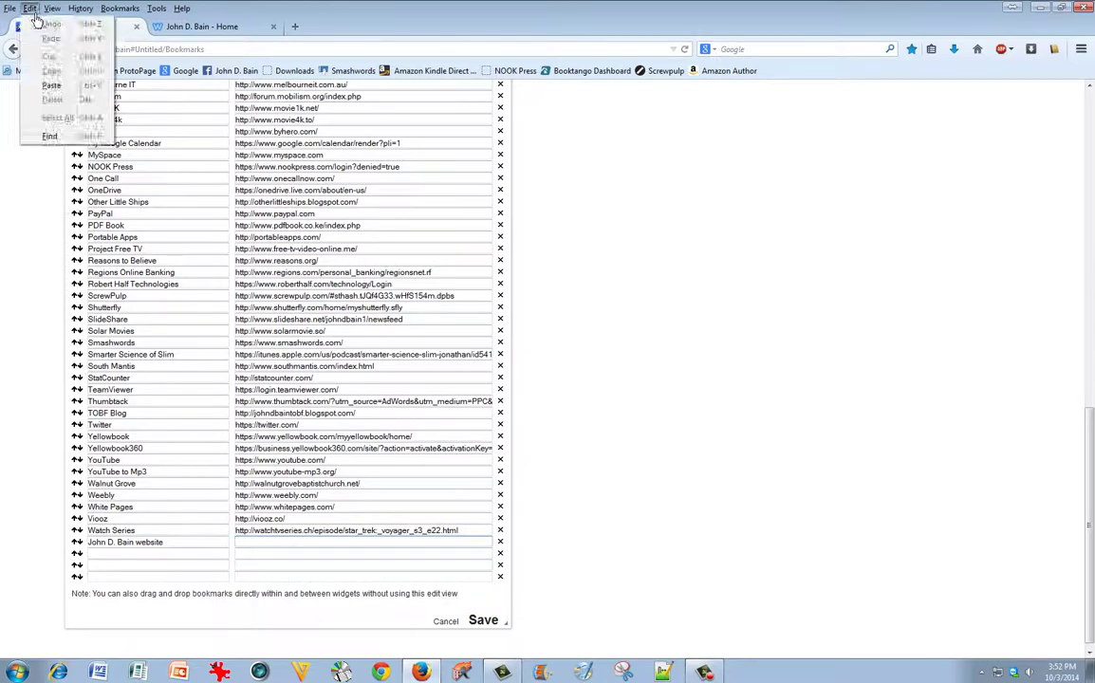
left_click(52, 87)
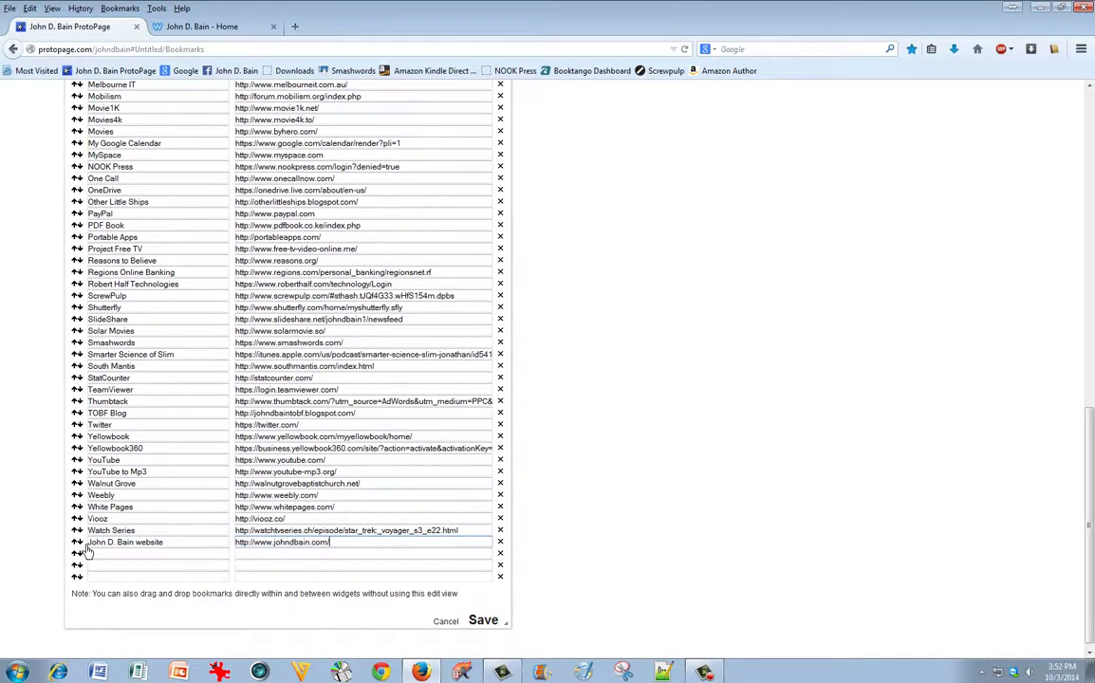
left_click_drag(87, 551, 152, 604)
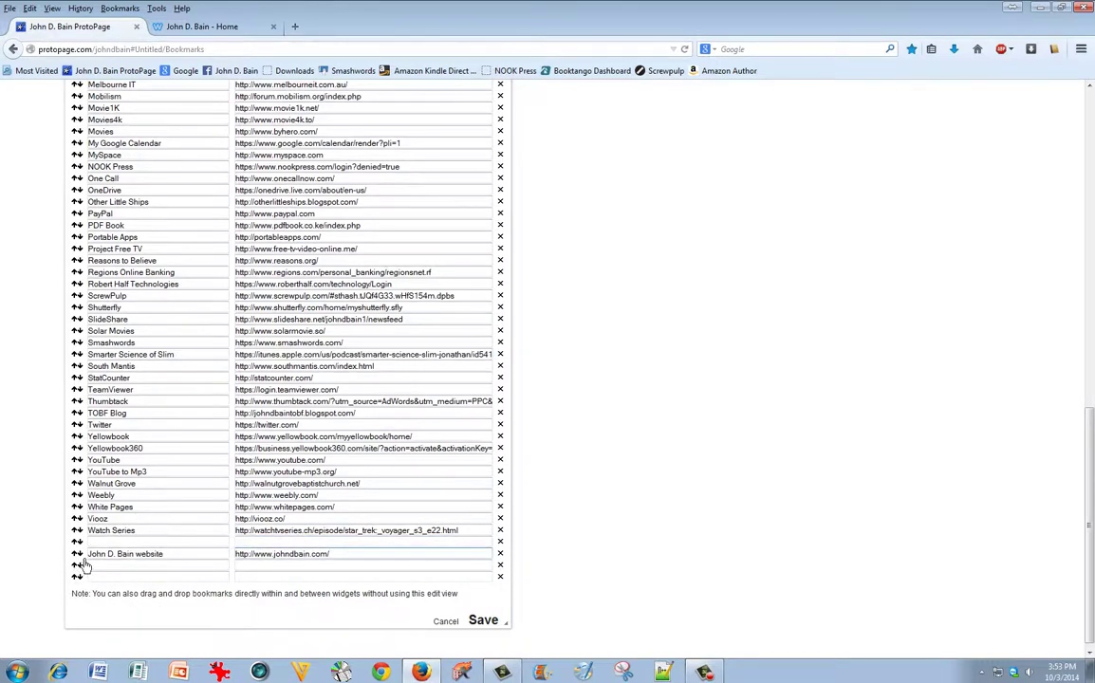
left_click(484, 622)
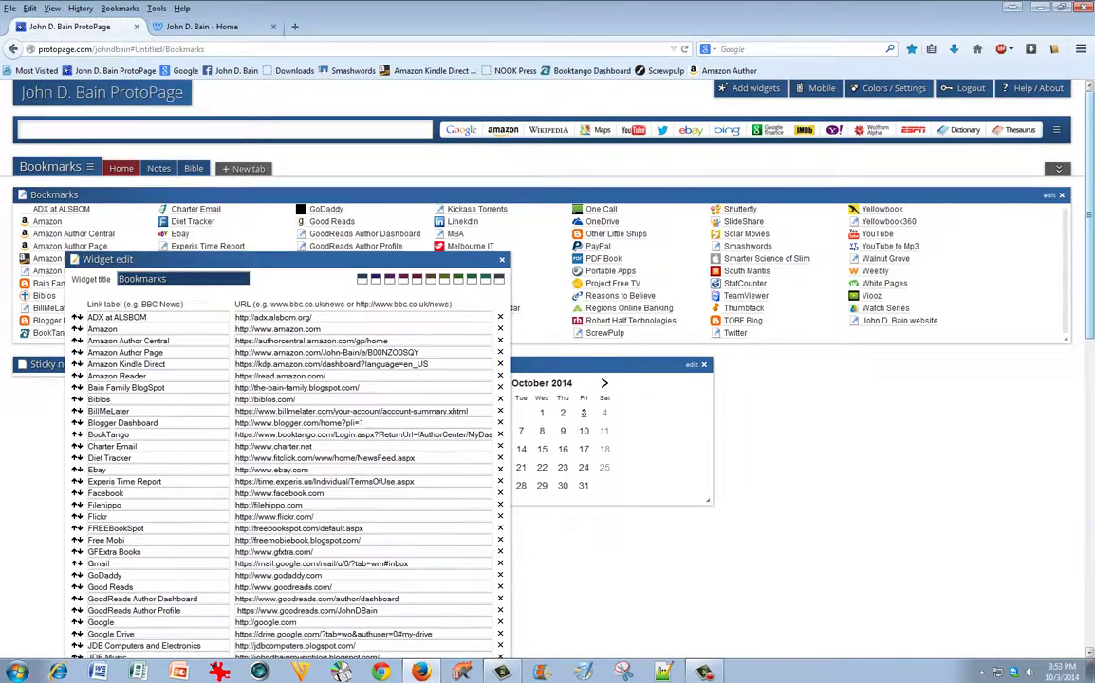
Step: Delete the personal website bookmark at the end of the widget's link list and save the widget
left_click_drag(1089, 247, 1089, 557)
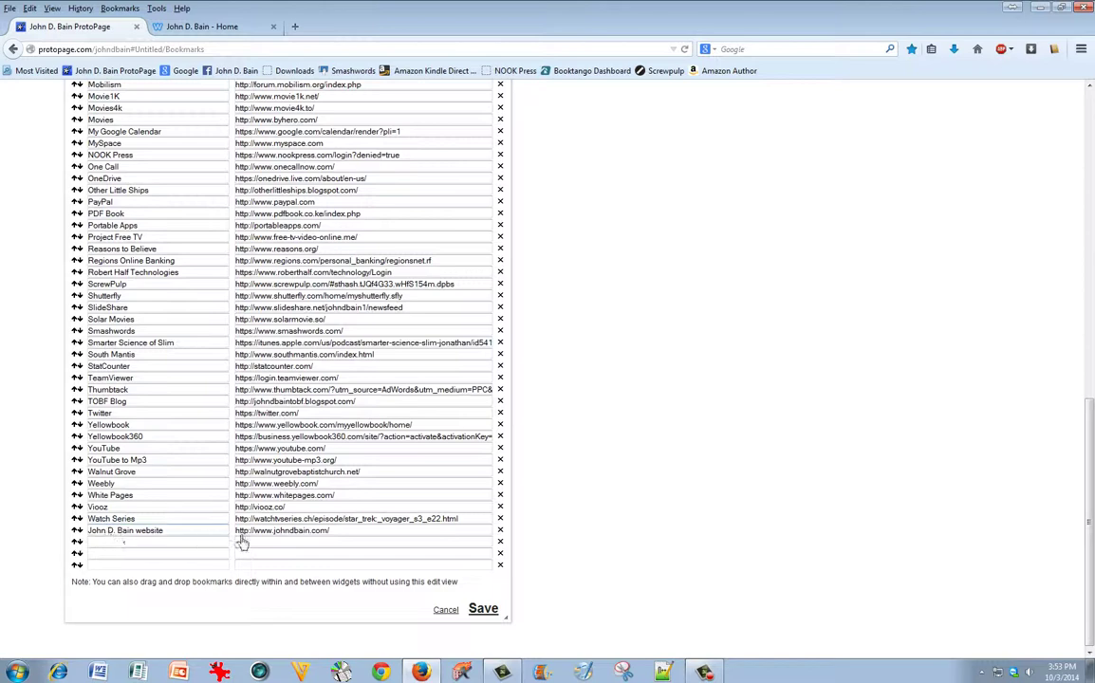
left_click(502, 531)
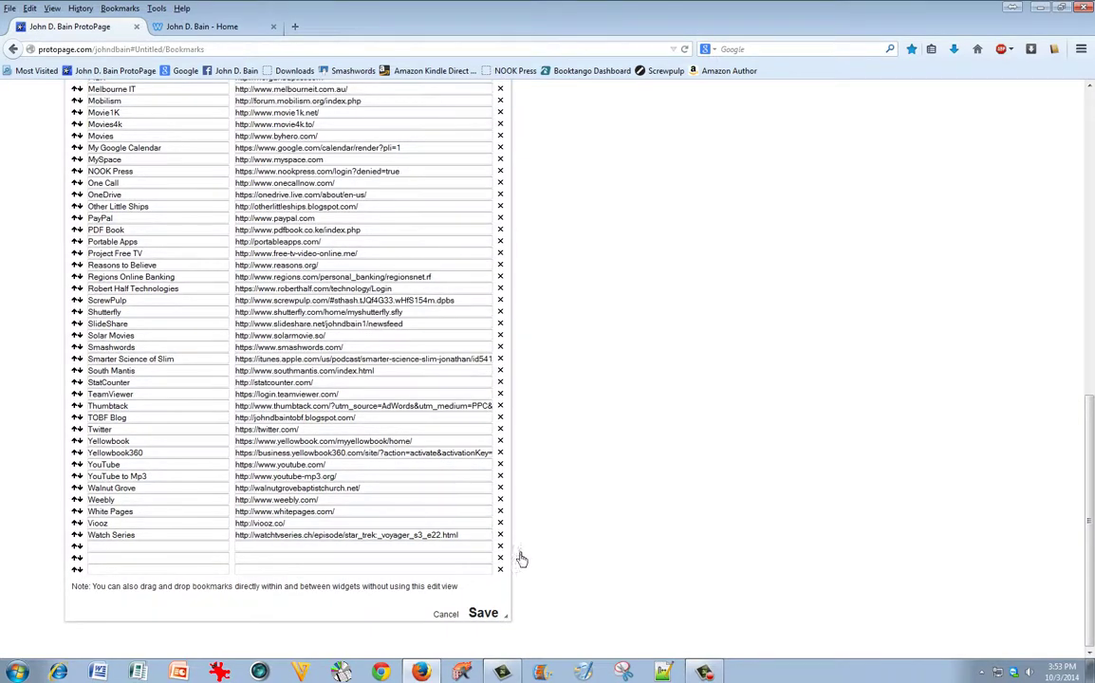
left_click(486, 615)
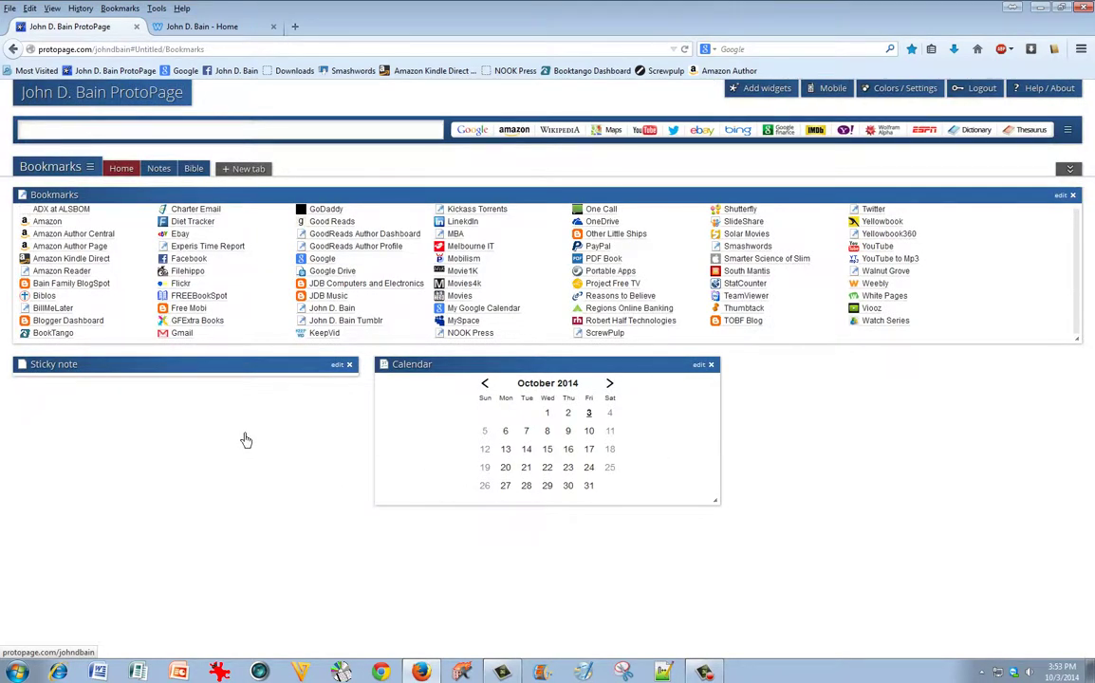
Step: View Matthew chapter 1 through the Greek Interlinear NT bookmark on the Bible page, and close the chapter
left_click(194, 168)
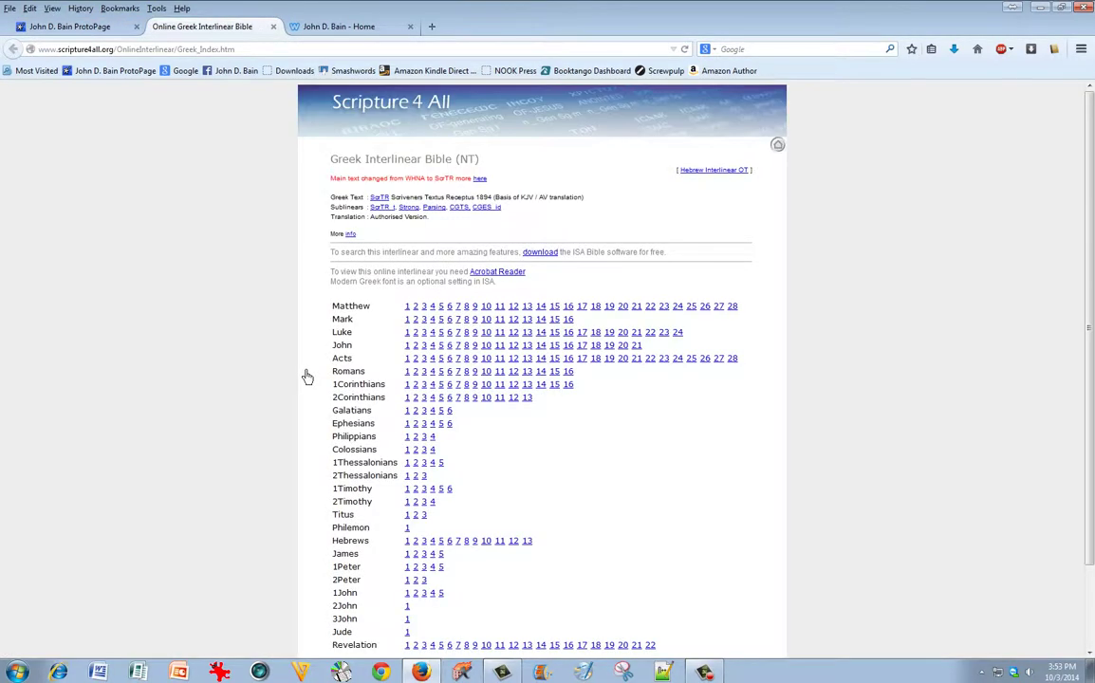
left_click(409, 306)
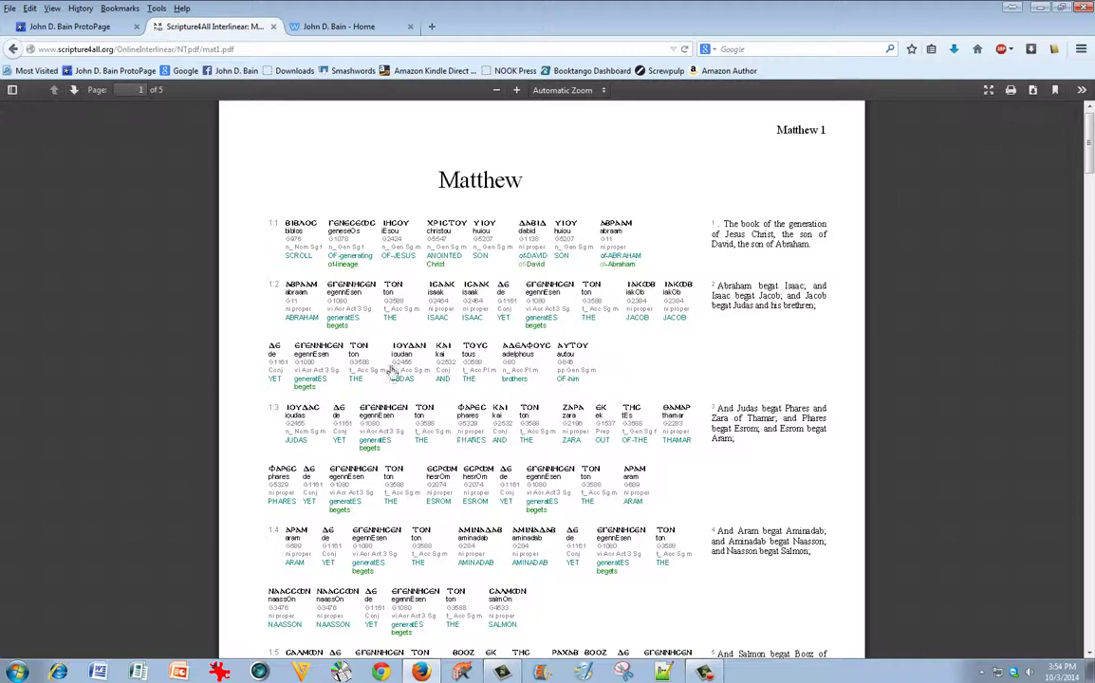
left_click(272, 27)
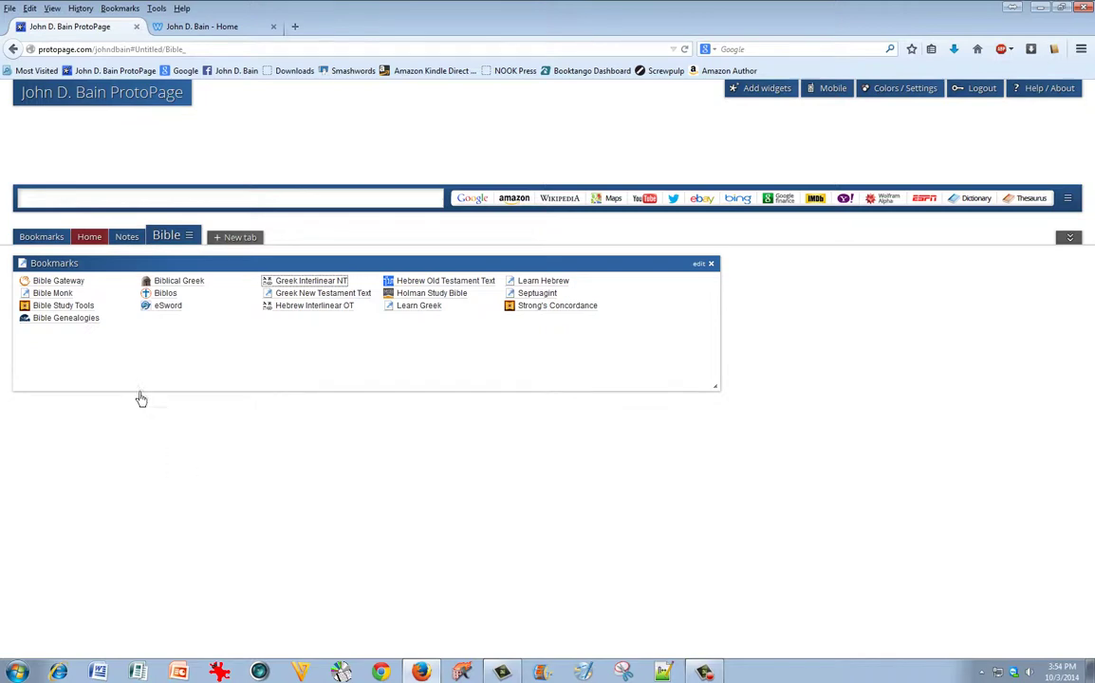
Step: Return to the Bookmarks page, read the sticky note and collapse it
left_click(44, 239)
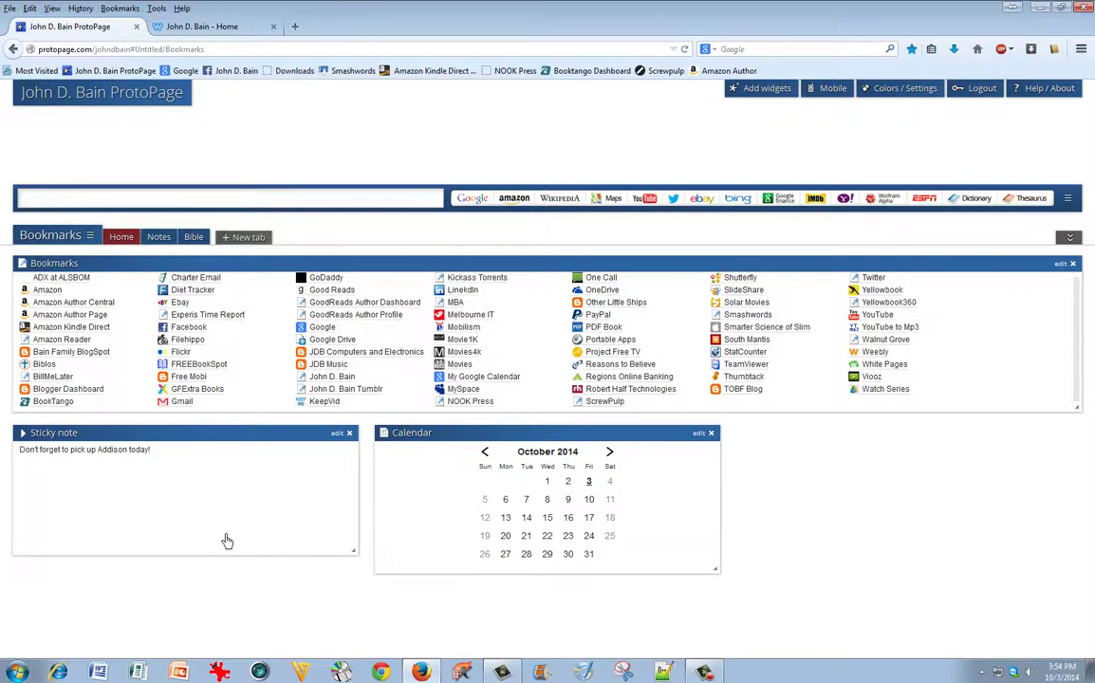
left_click(287, 436)
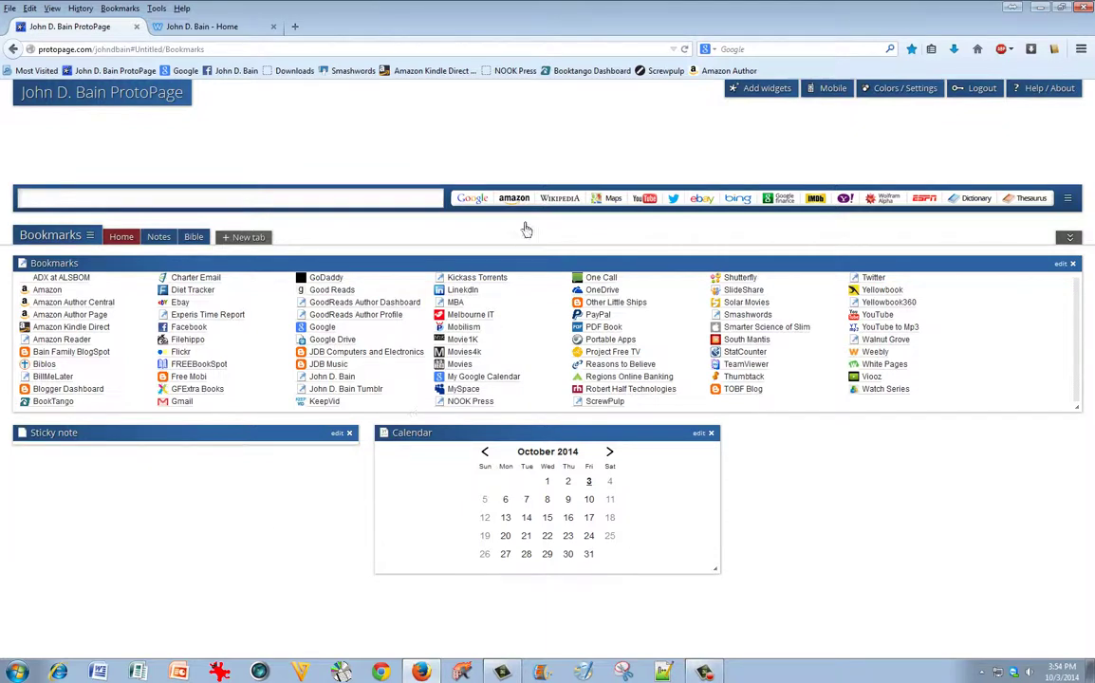